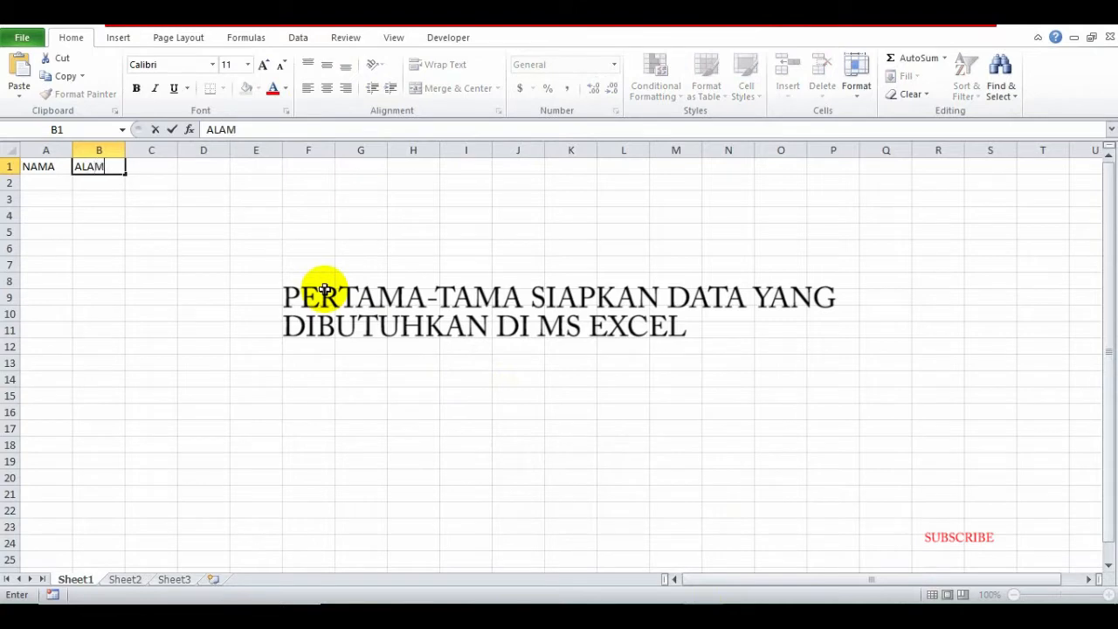
Finish the ALAMAT header in B1 and fill rows 2 to 4 with the first three recipients' names and addresses.
key(Return)
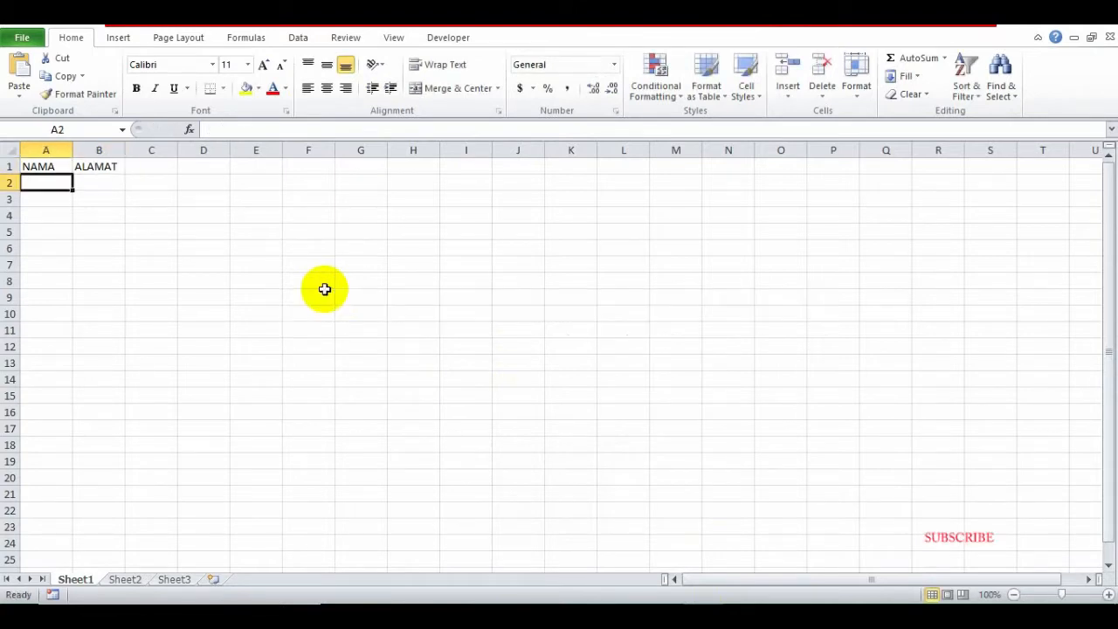
text(KAKANG)
key(Tab)
text(DAYEUH)
key(Return)
text(ROBISON)
key(Tab)
text(KWL)
key(Return)
text(RADUS)
key(Tab)
text(PNW)
key(Return)
Add the last two recipients' names and addresses in rows 5 and 6, correcting the address in B5 to its own value.
text(TAROSAN)
key(Tab)
text(PNW)
key(Return)
text(BALIGUS)
key(Tab)
text(RDS)
key(Up)
text(CMS)
key(Return)
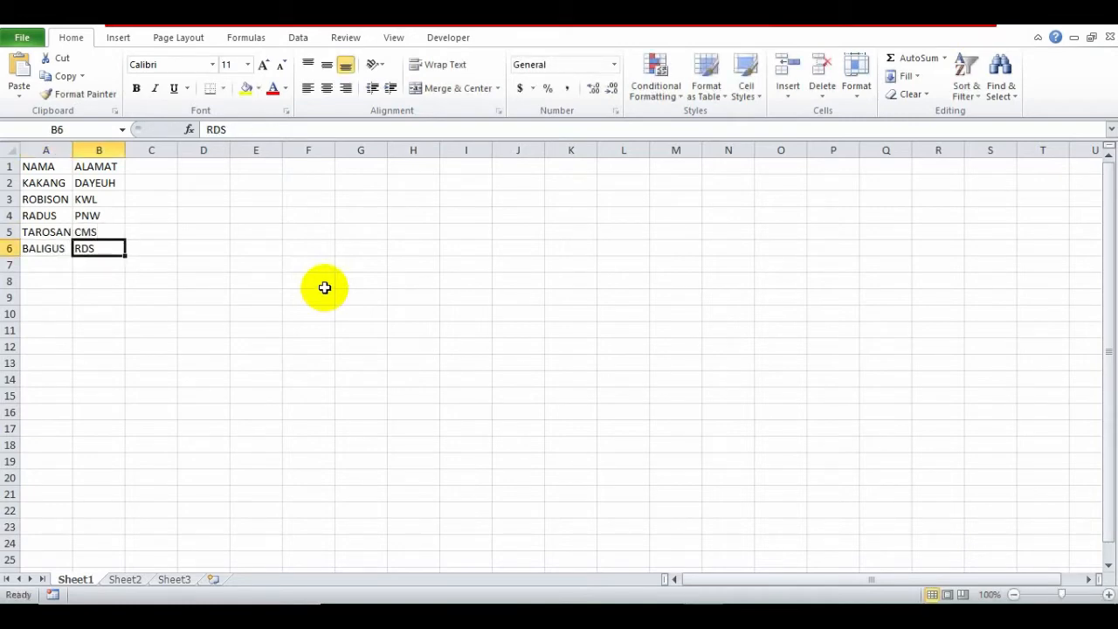
Save the workbook to the Desktop as DB-NAMA-ALAMAT in Excel Workbook format and close it.
click(24, 37)
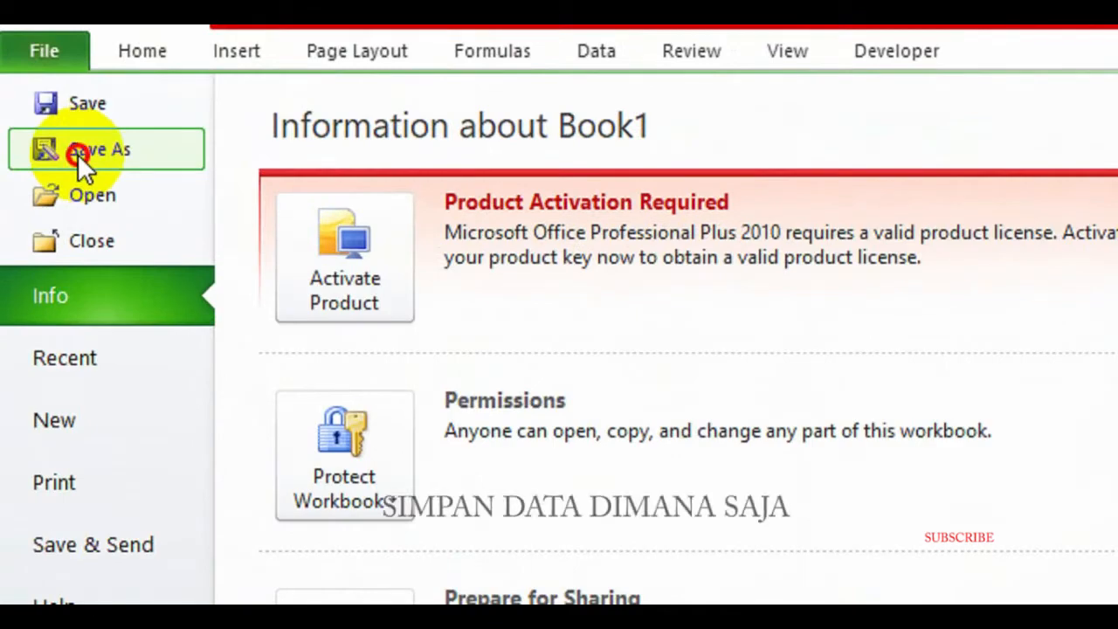
key(Escape)
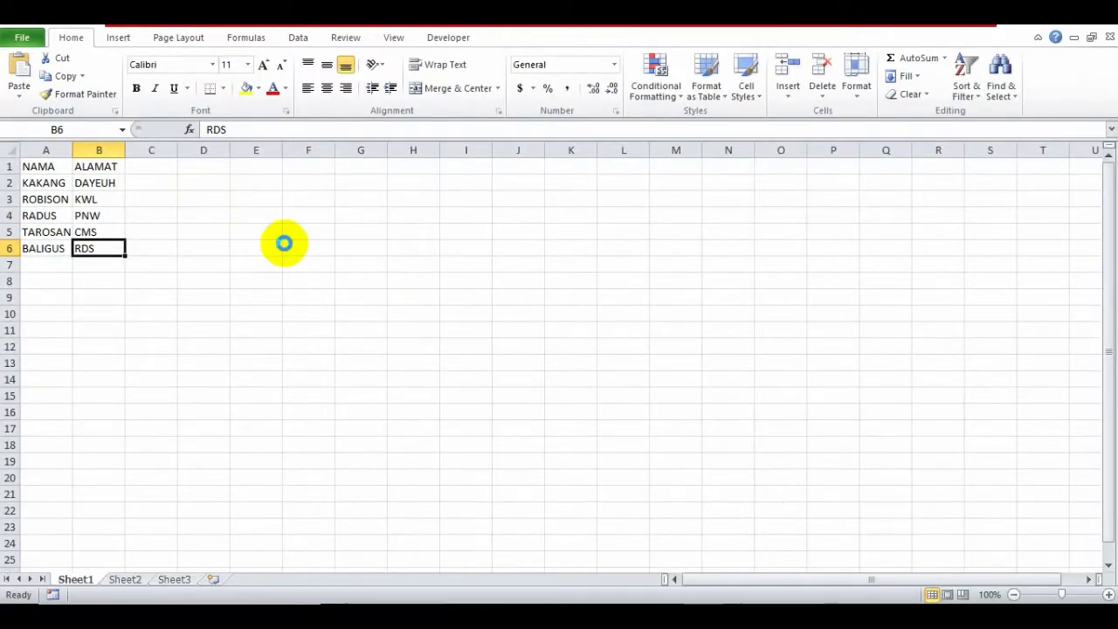
key(F12)
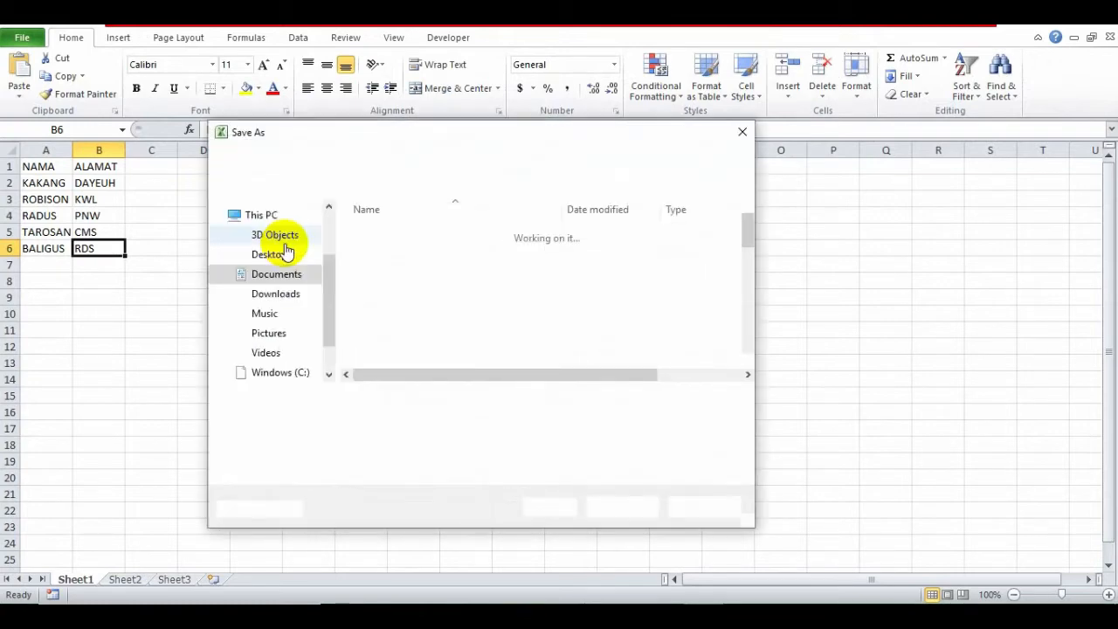
click(279, 254)
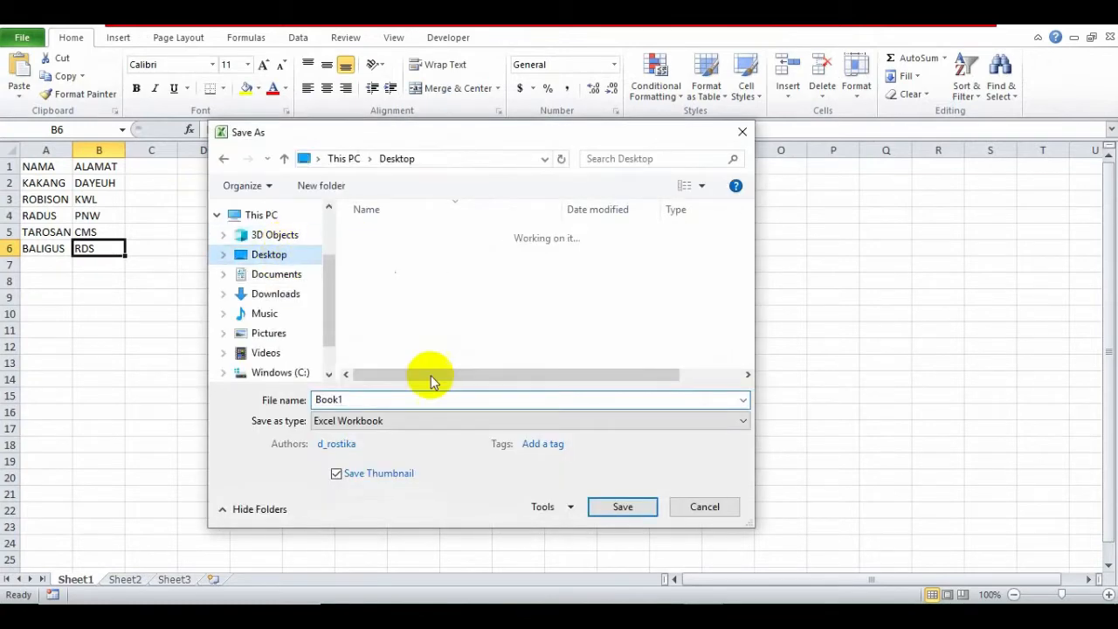
double_click(410, 404)
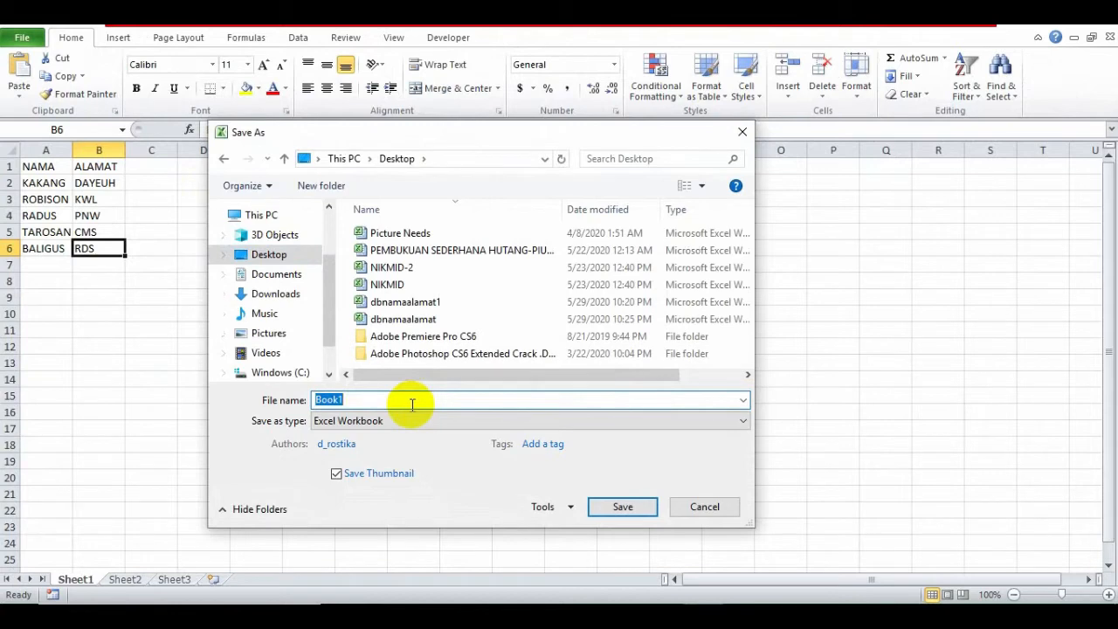
text(DB-NAMA-ALAMAT)
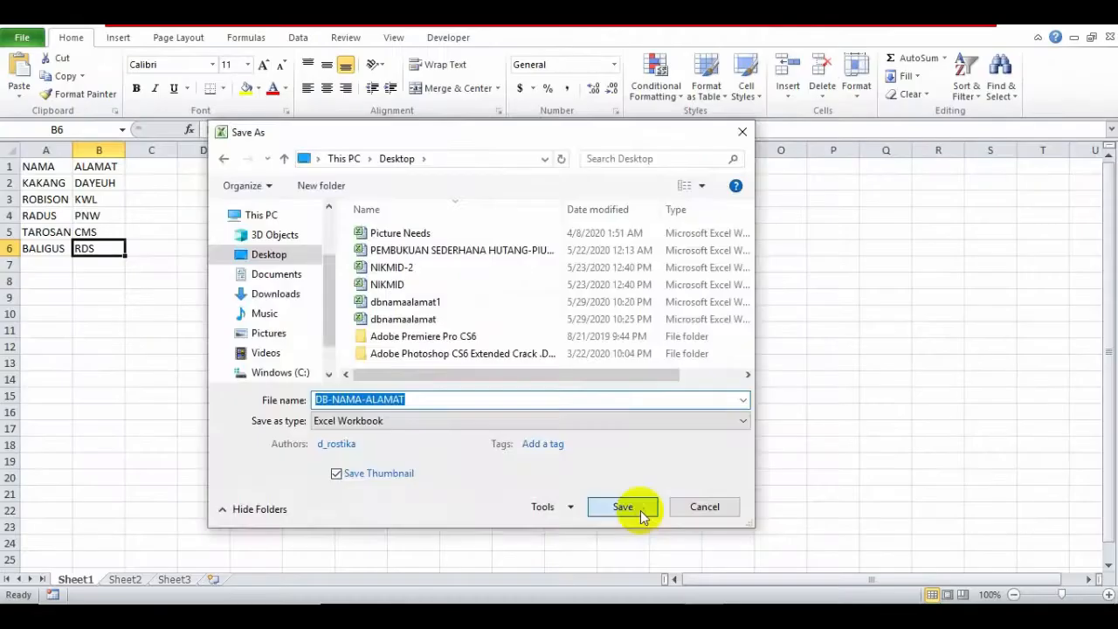
click(636, 509)
click(439, 303)
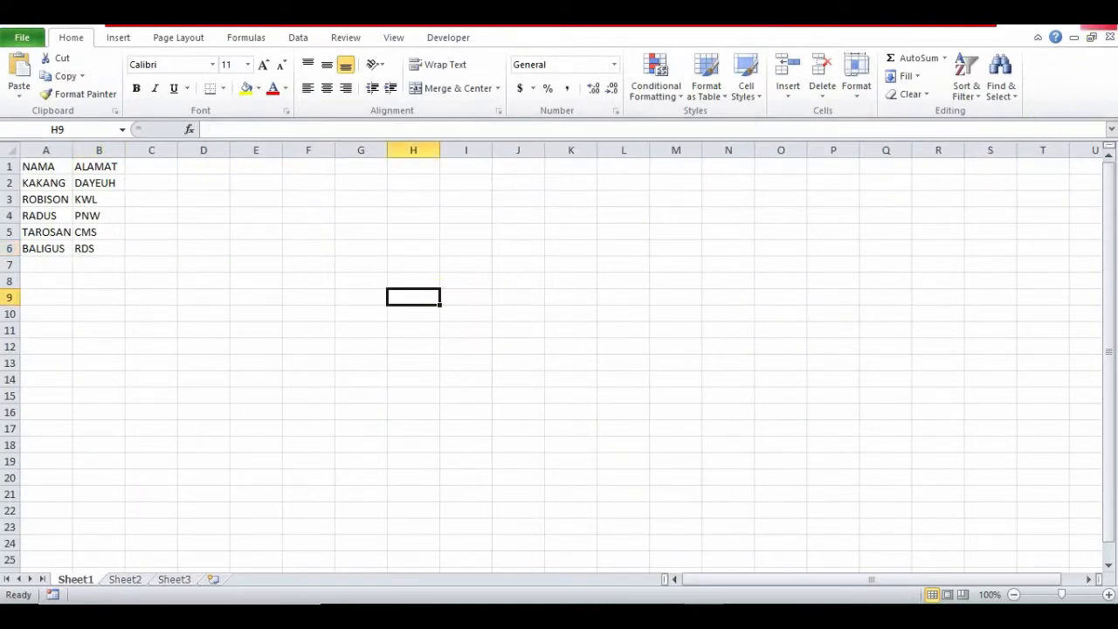
click(1098, 26)
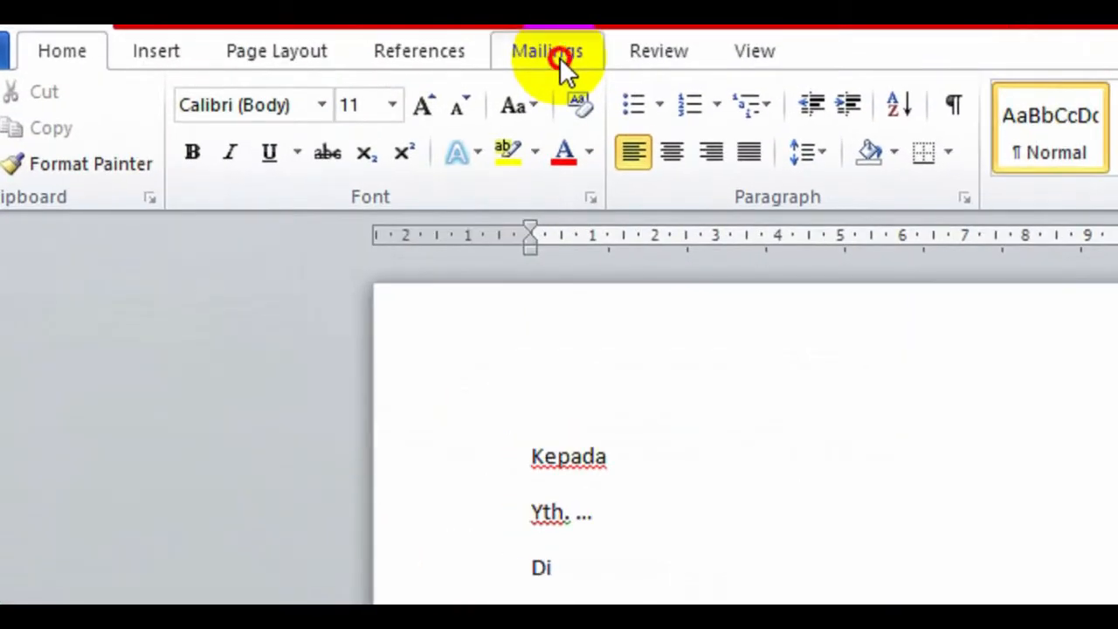
In the Word letter, start the step-by-step mail merge wizard for Letters, using the current document, and continue to recipient selection.
click(559, 57)
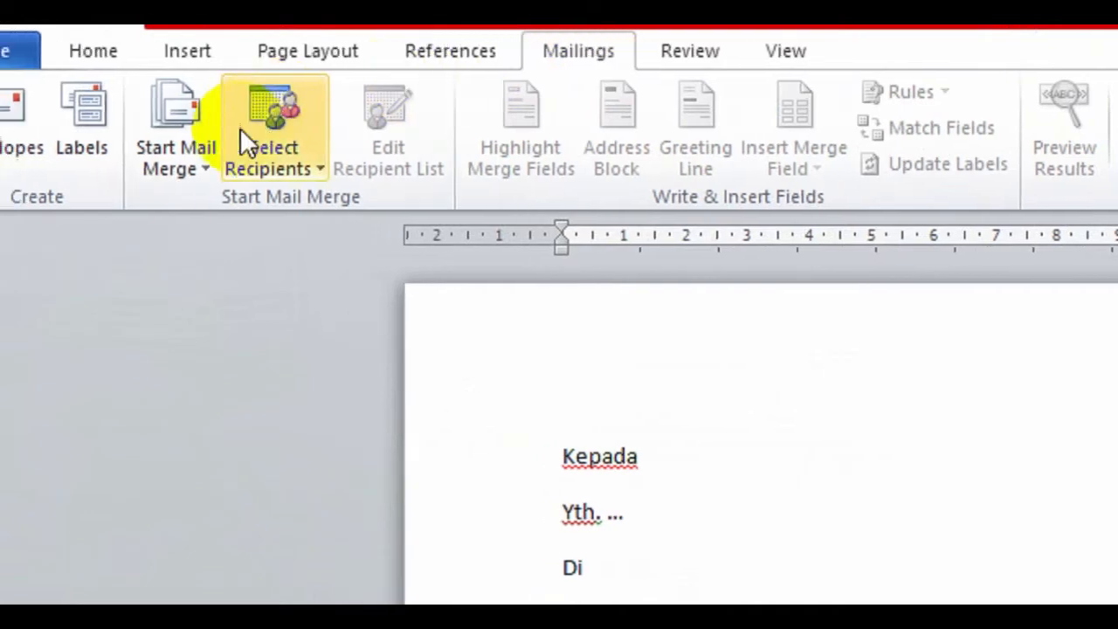
click(254, 153)
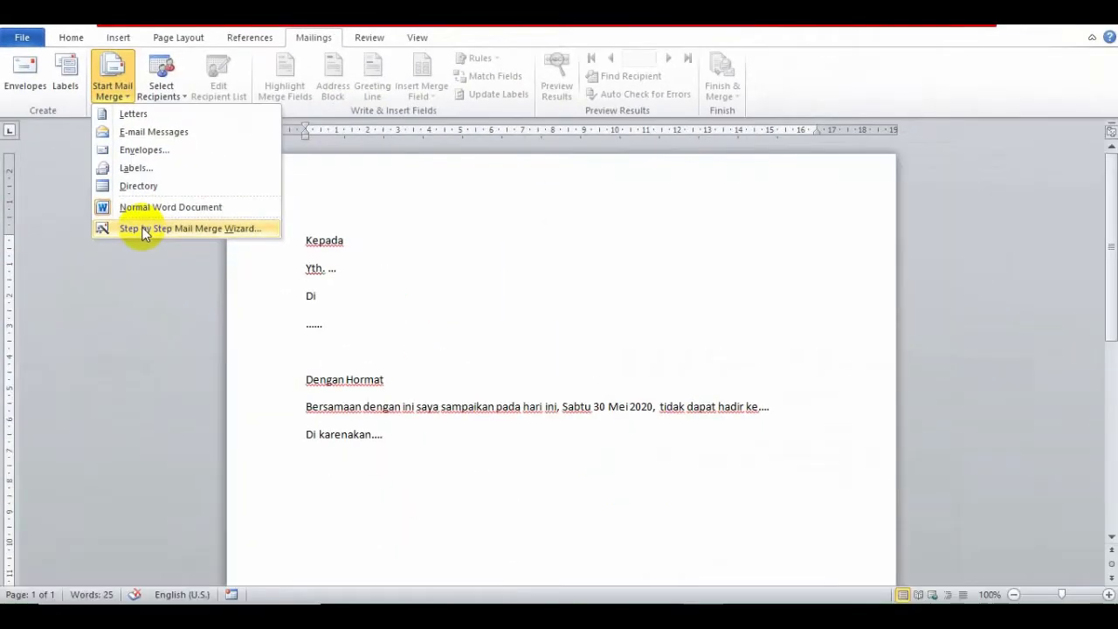
click(145, 228)
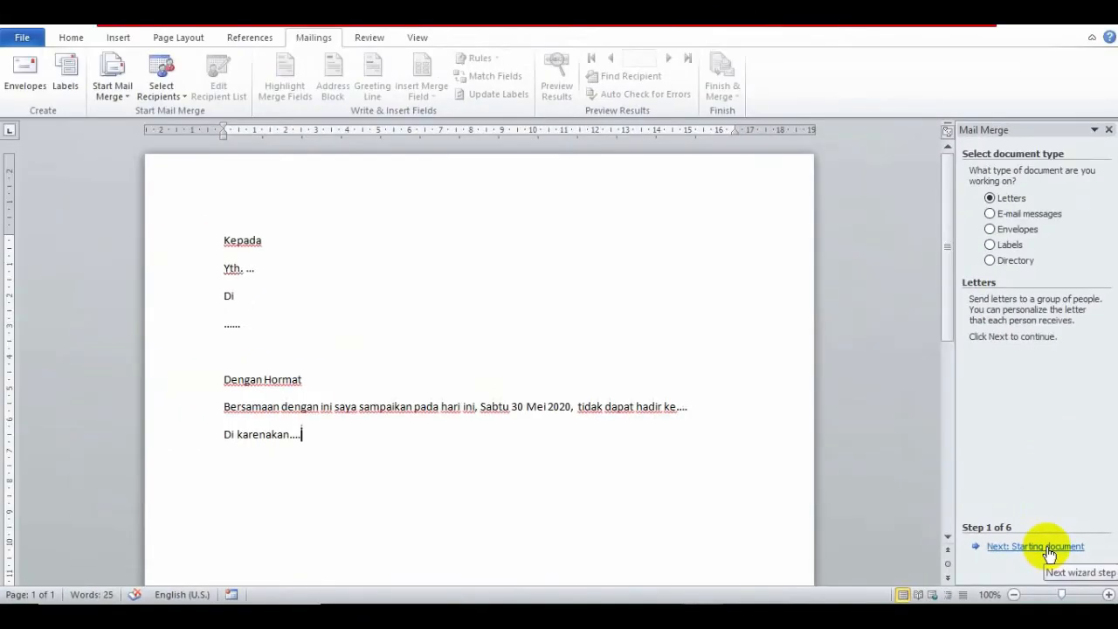
click(983, 504)
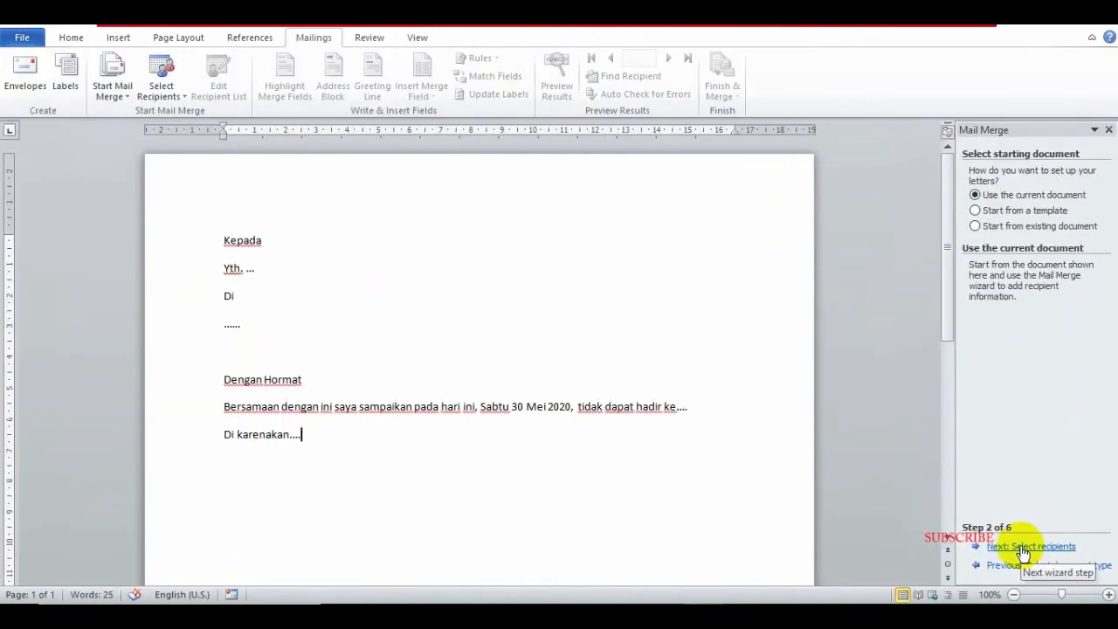
click(1023, 547)
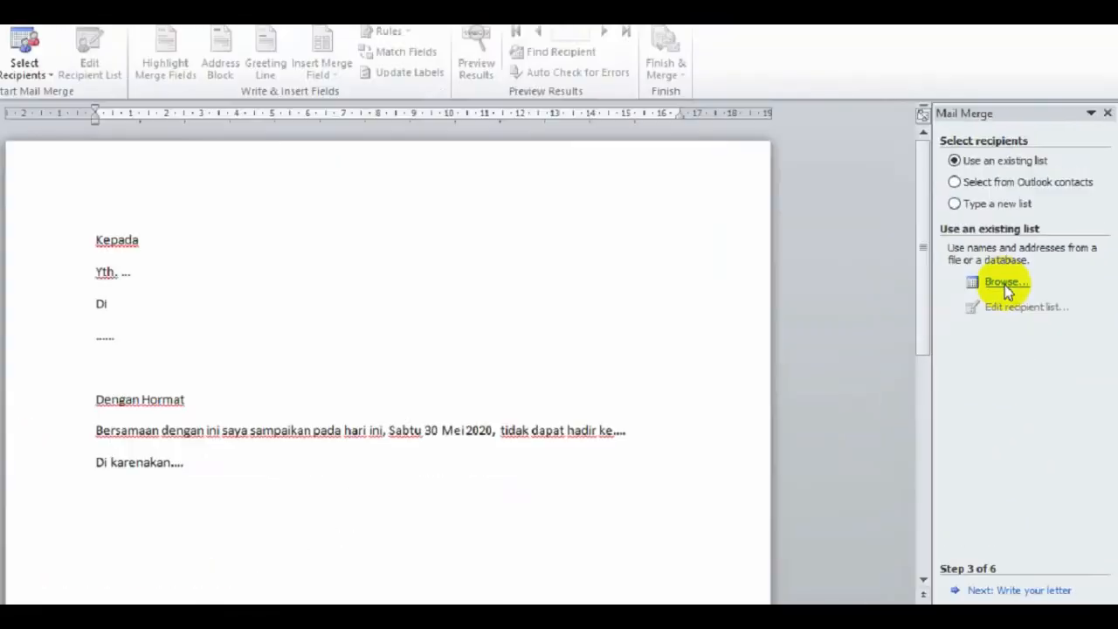
Load Sheet1$ of DB-NAMA-ALAMAT from the Desktop as the existing recipient list, with first-row column headers and all recipients included.
click(923, 315)
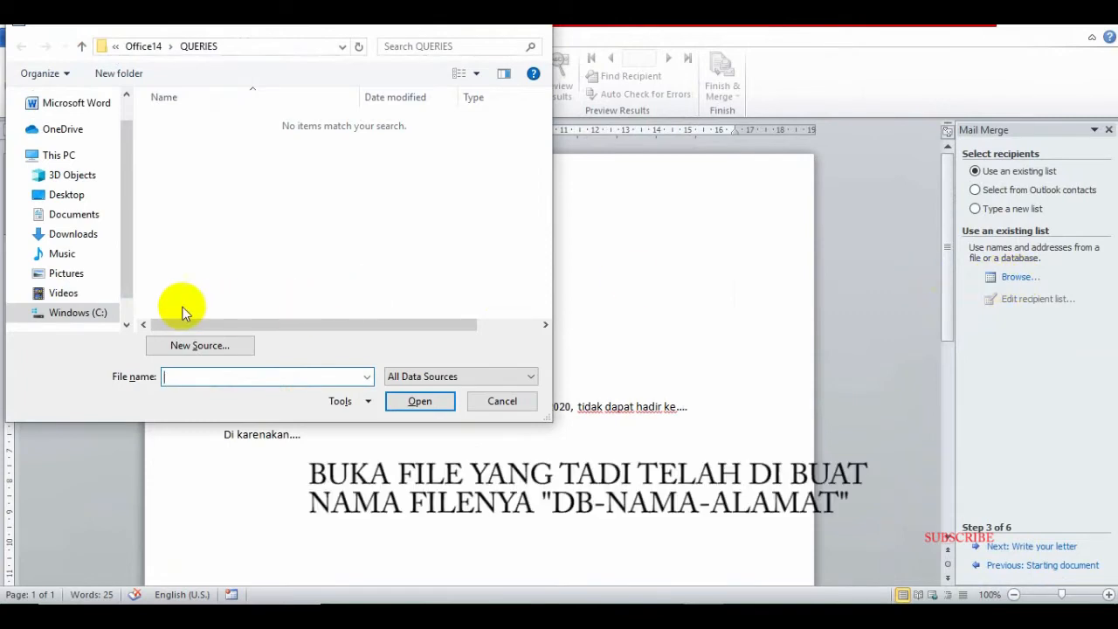
click(61, 197)
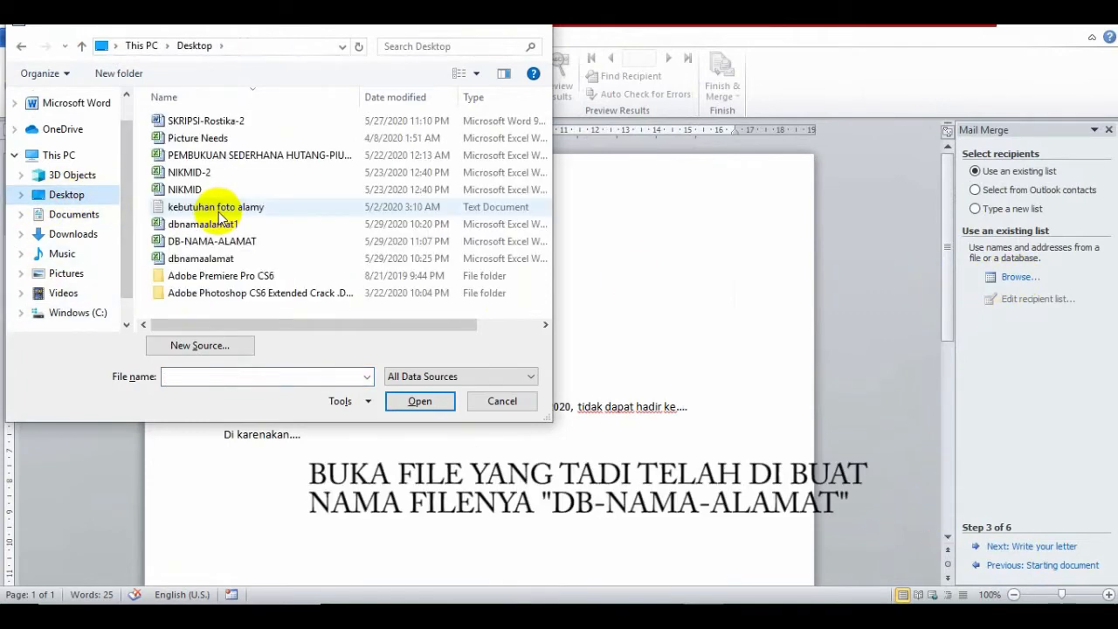
click(227, 243)
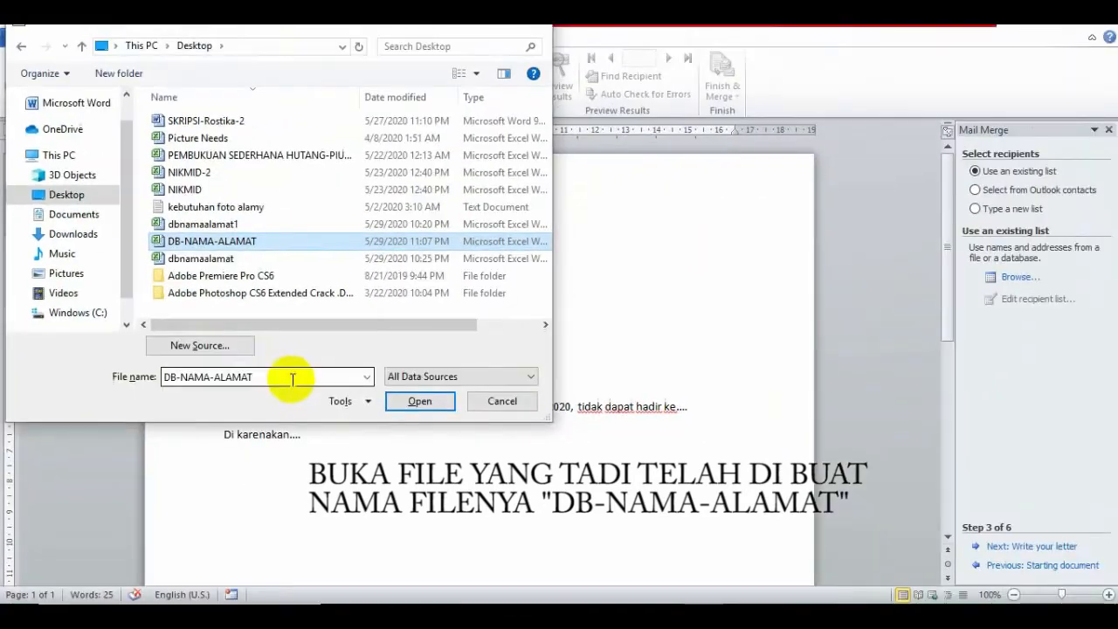
click(419, 404)
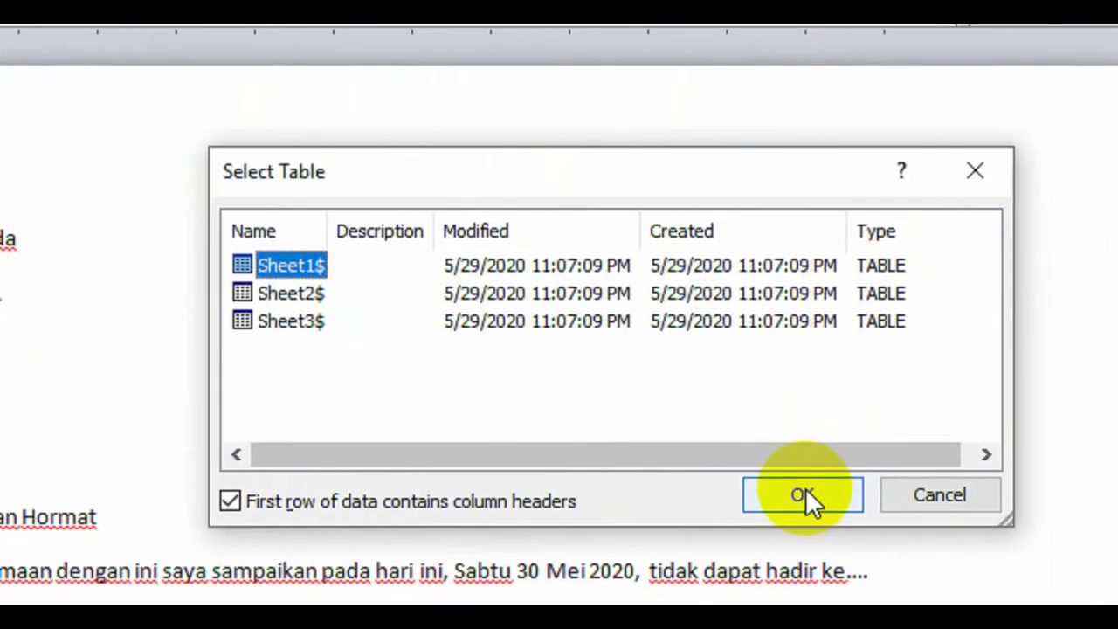
click(949, 536)
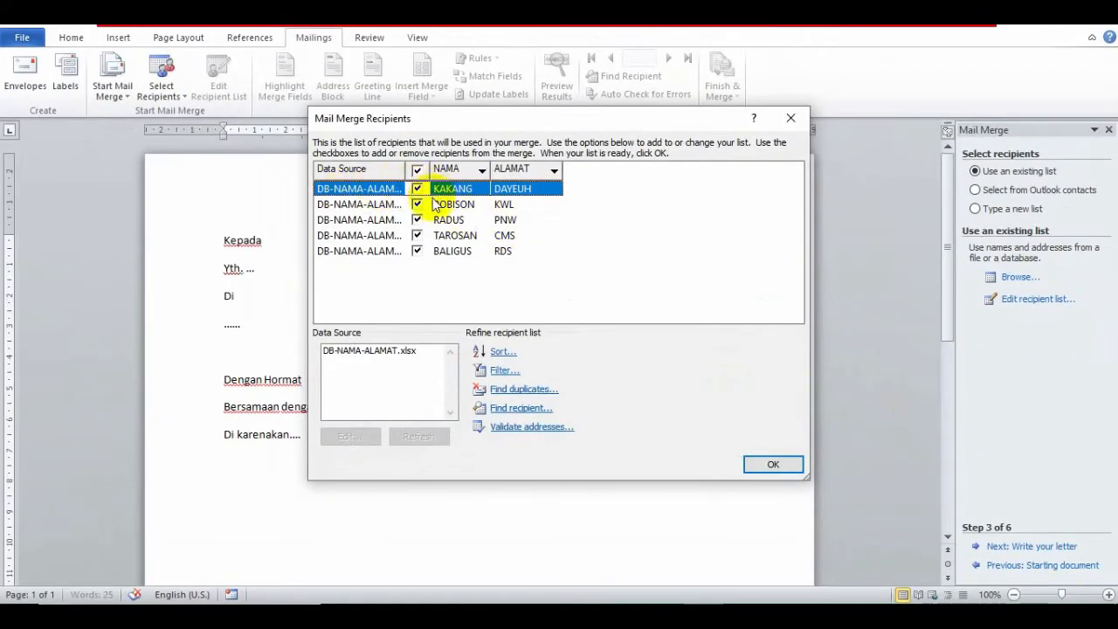
click(766, 468)
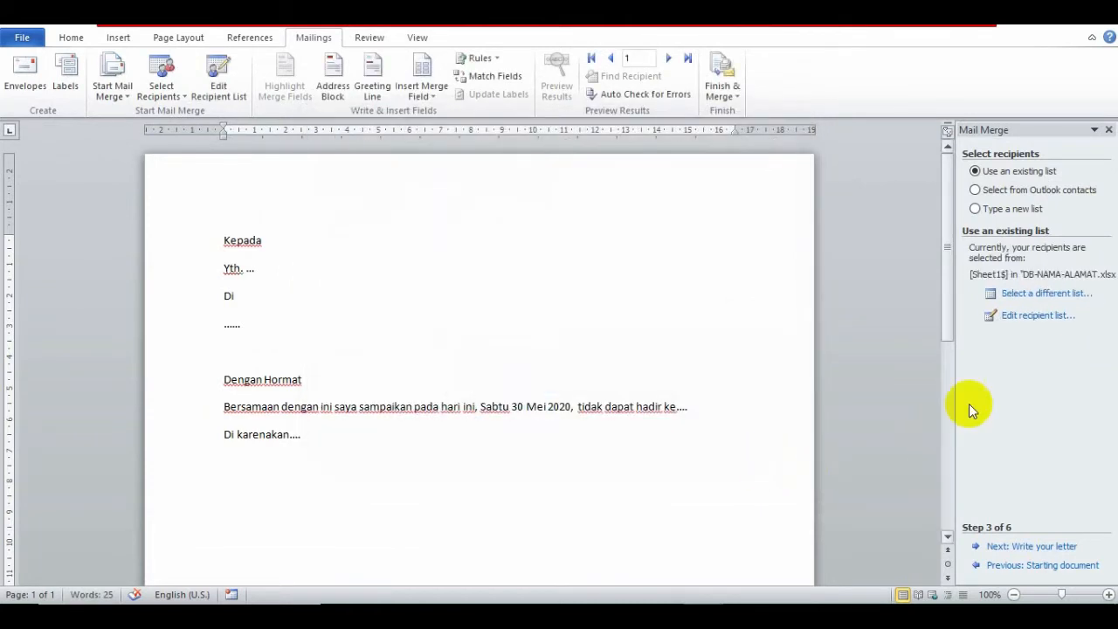
Continue to writing the letter and replace the dots after "Yth." with the NAMA merge field.
click(999, 550)
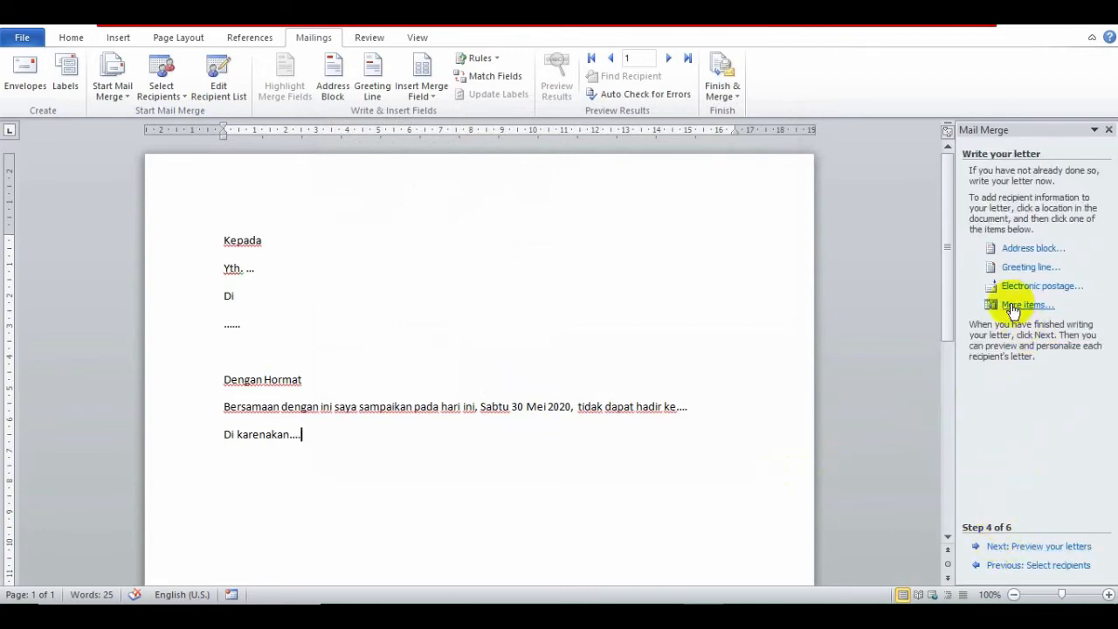
click(247, 268)
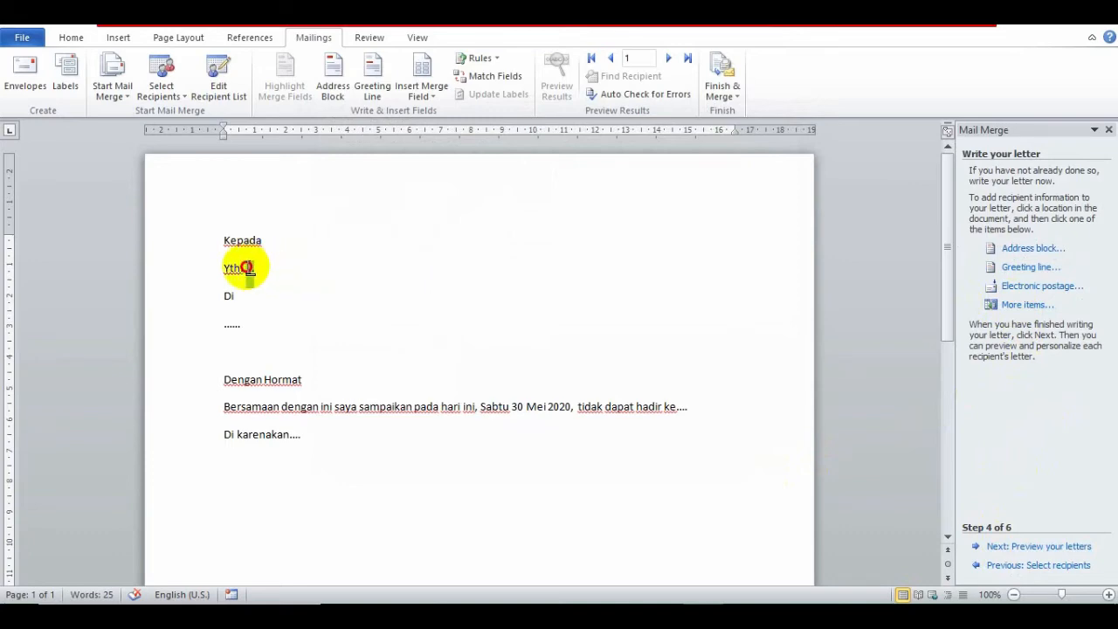
drag(249, 270, 259, 268)
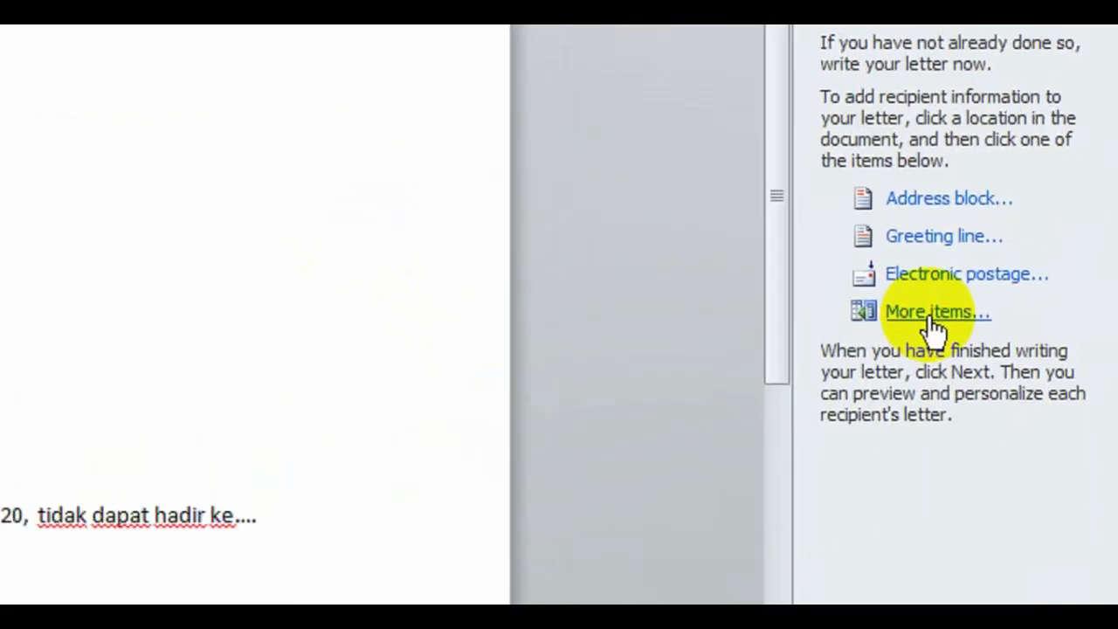
click(929, 312)
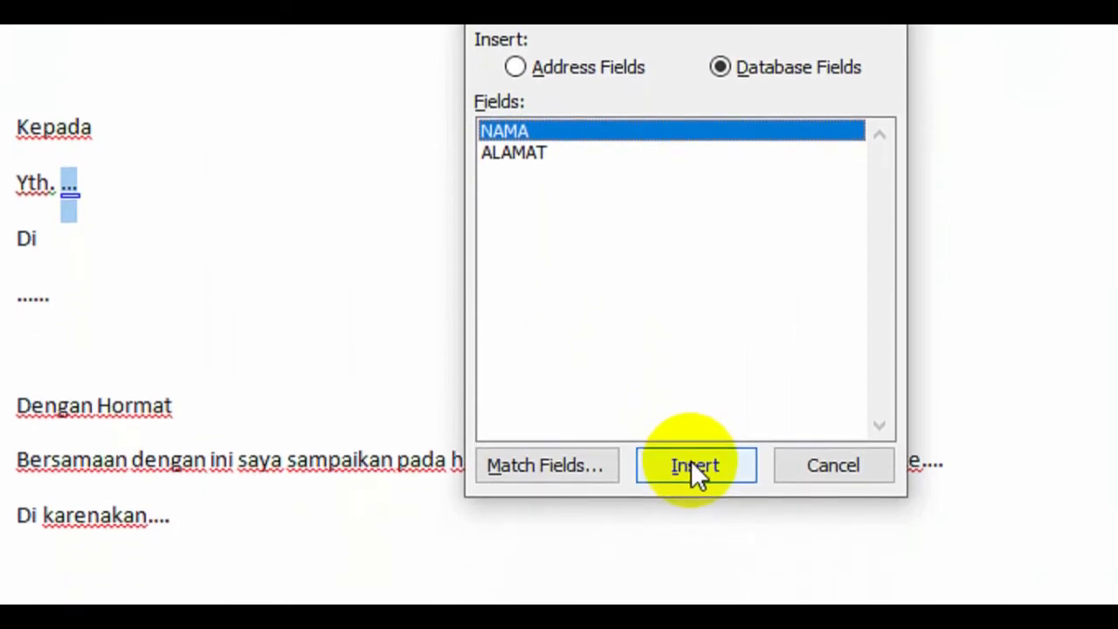
click(693, 463)
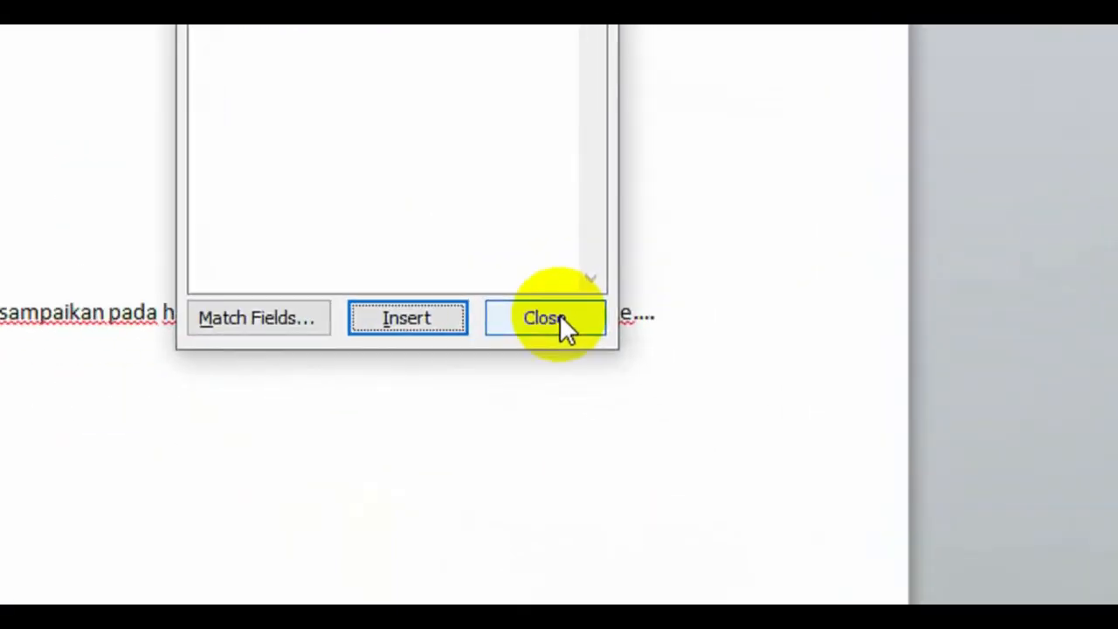
click(635, 410)
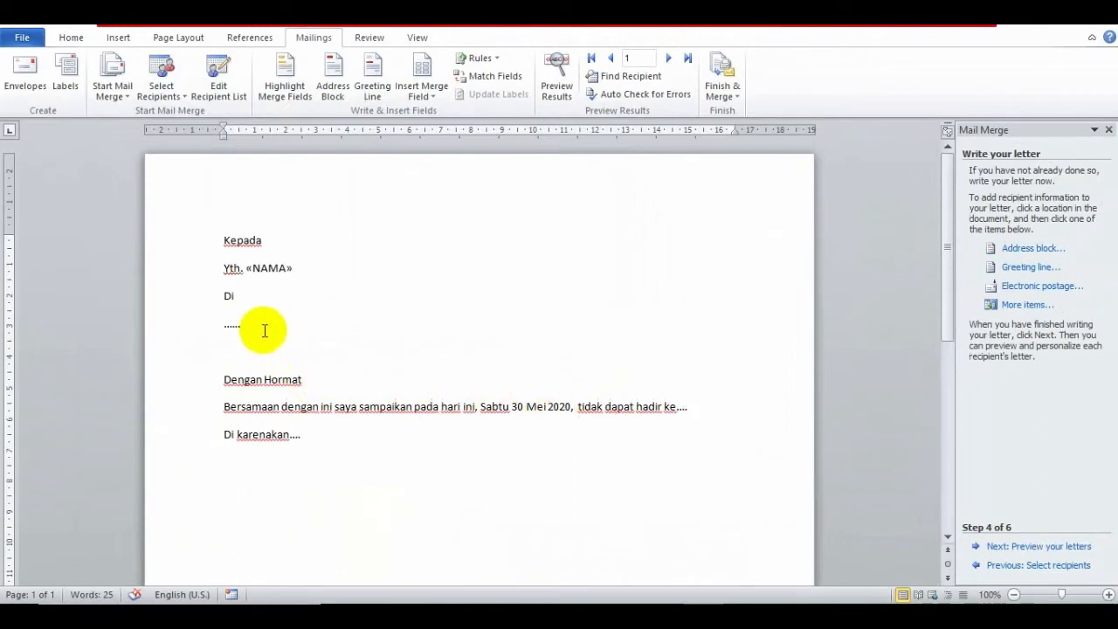
Replace the dotted line below "Di" with the ALAMAT merge field, removing the blank line beneath it.
drag(241, 326, 218, 322)
key(Delete)
key(Delete)
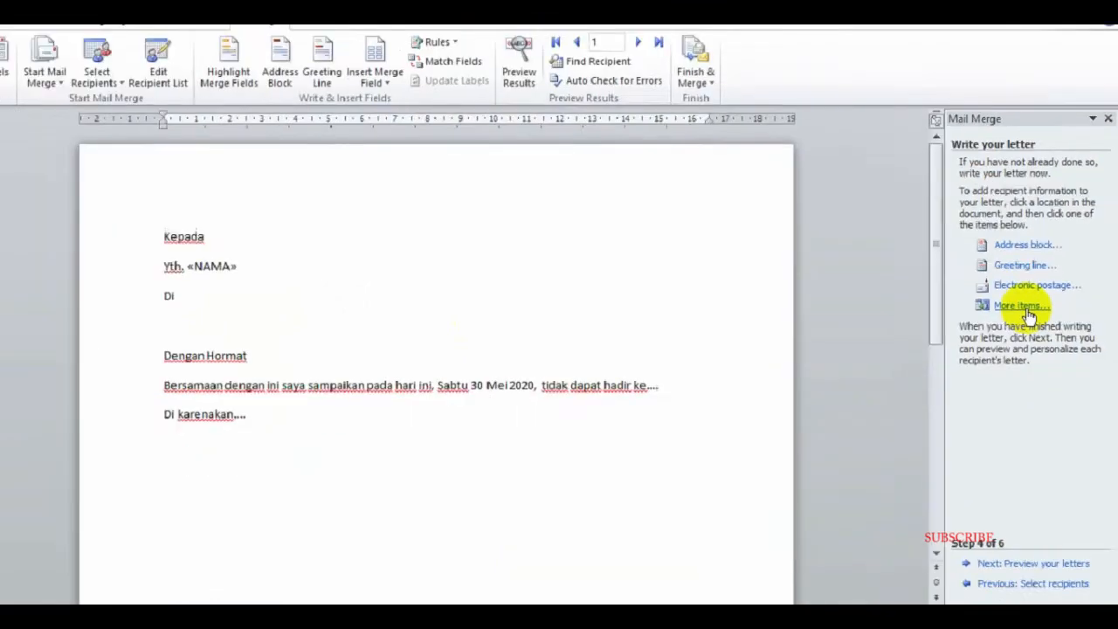
click(1026, 307)
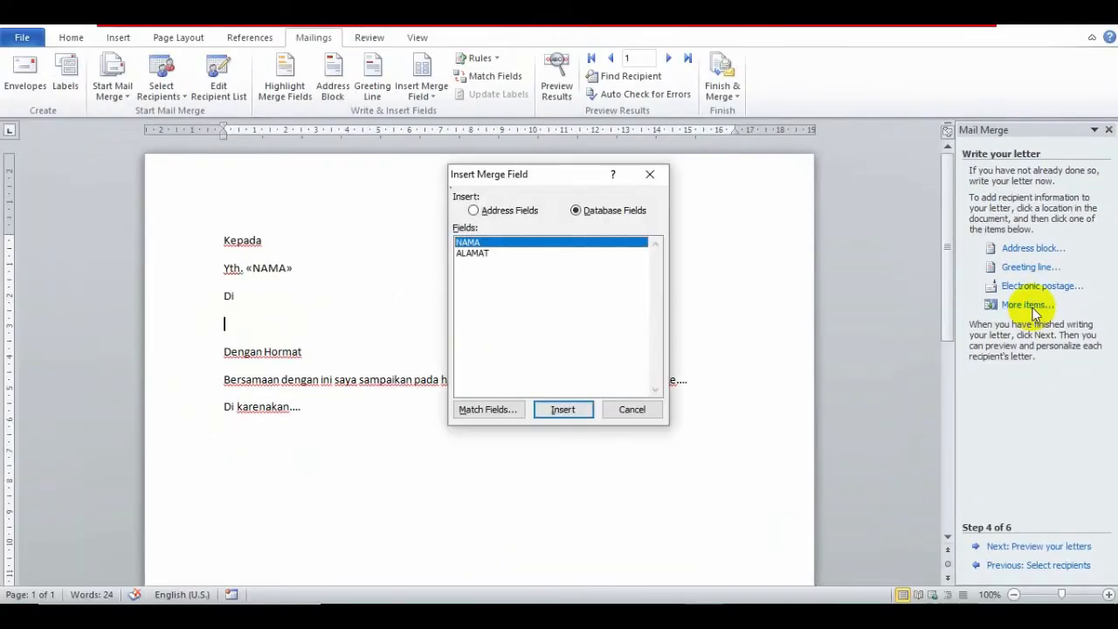
click(483, 255)
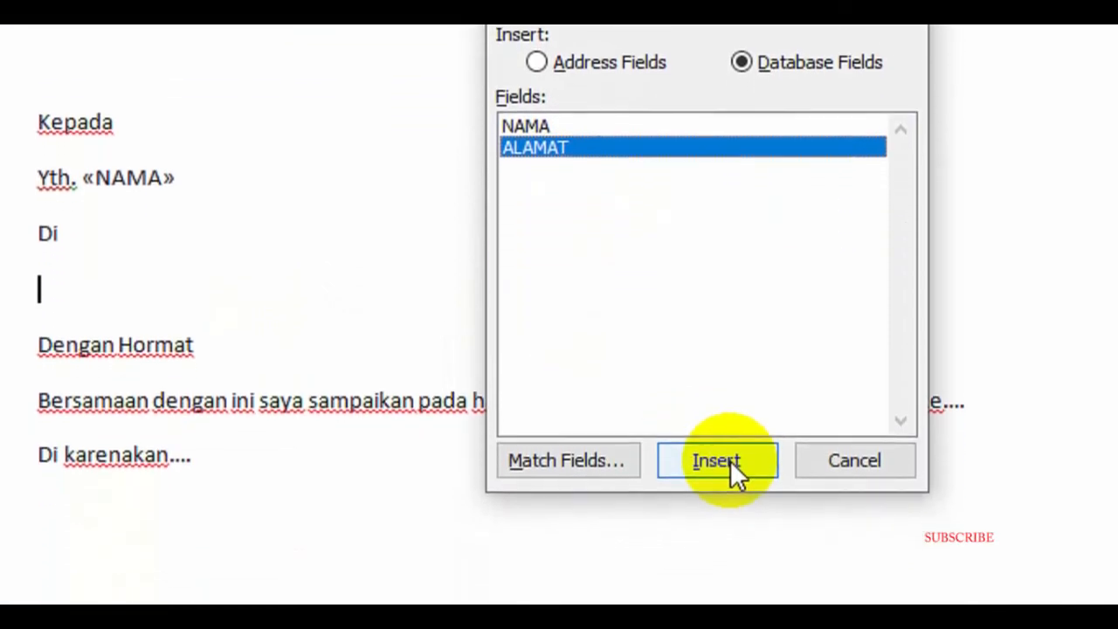
click(731, 460)
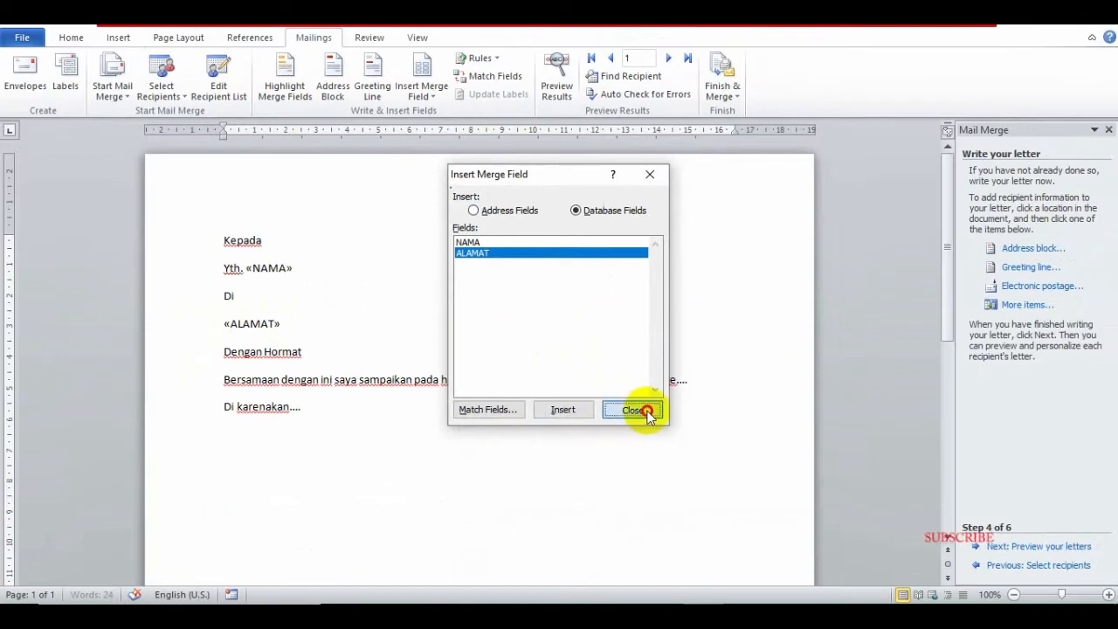
click(854, 461)
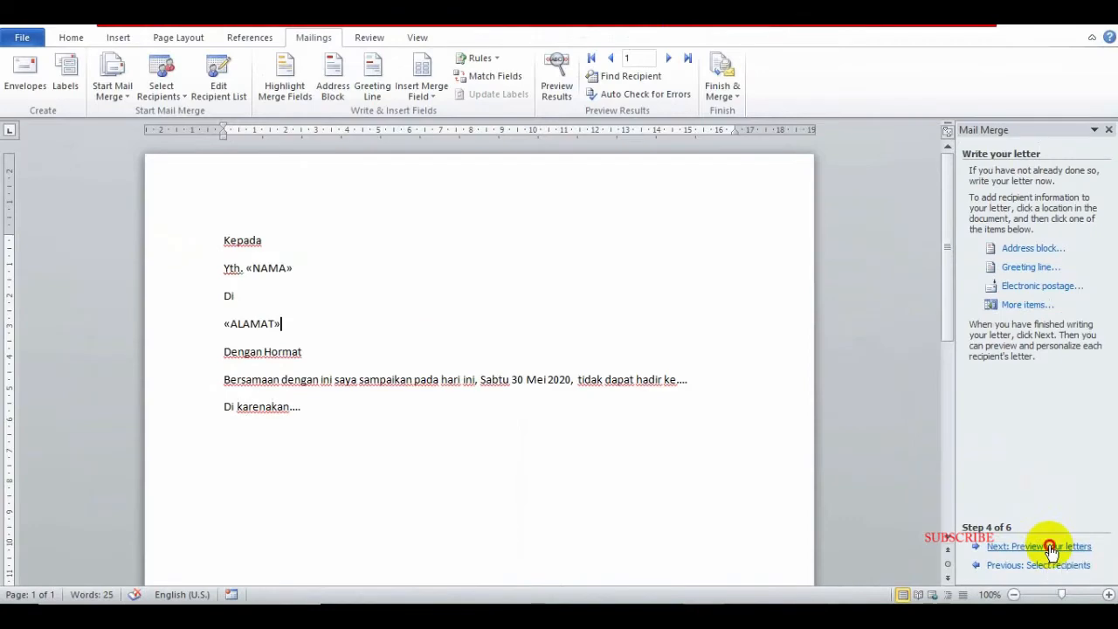
Preview the merged letters through the last recipient and back to the first, and proceed to the wizard's Complete the merge stage.
click(985, 497)
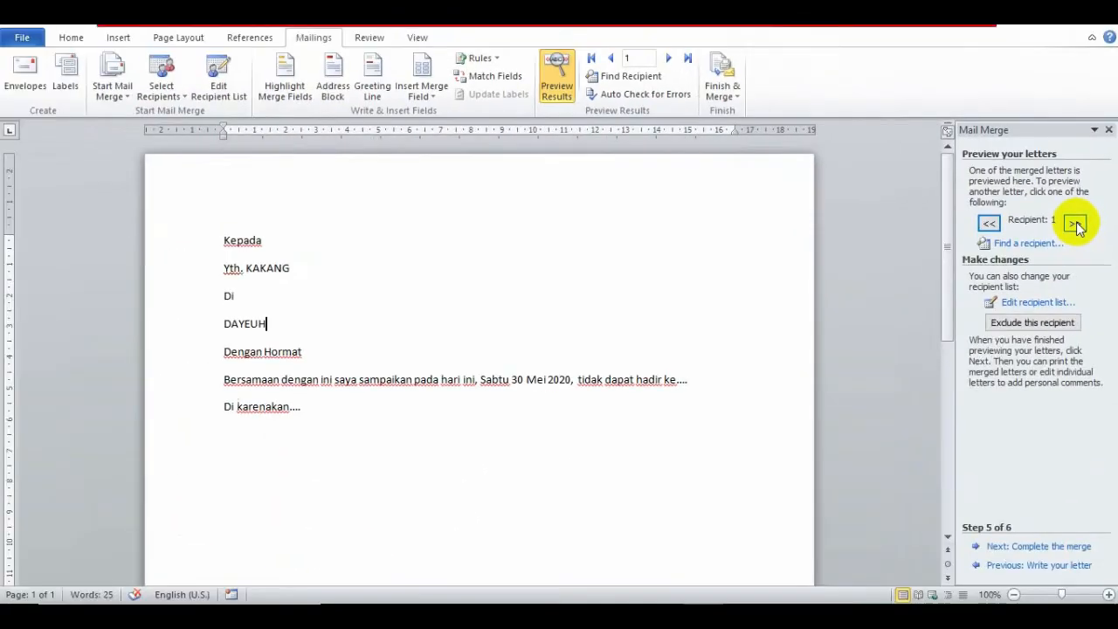
click(1033, 317)
click(1075, 224)
click(1075, 223)
click(1075, 224)
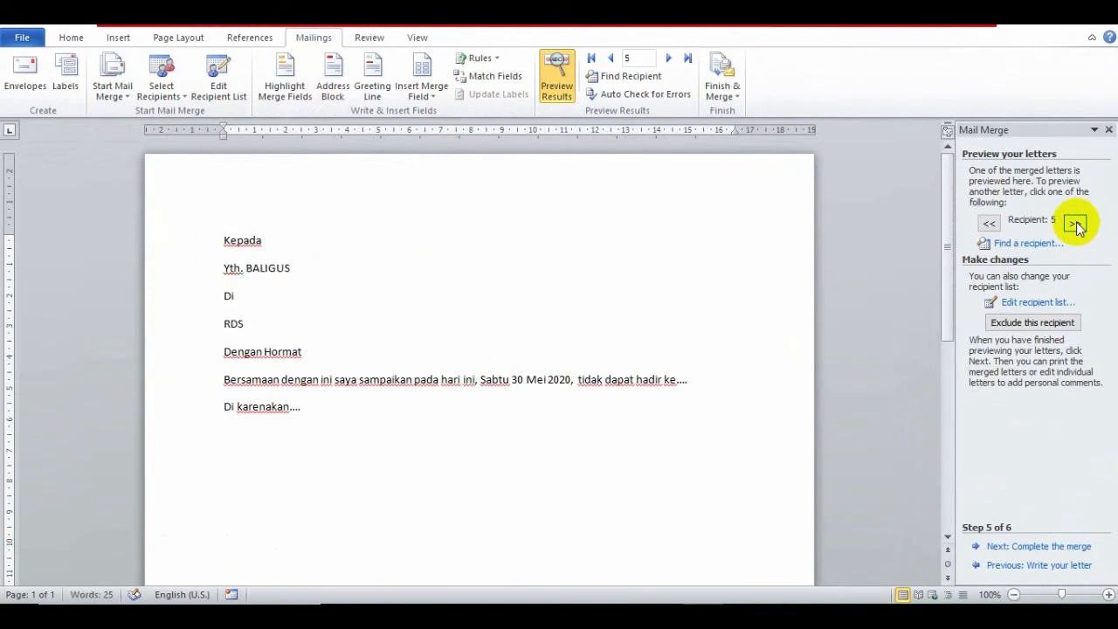
click(989, 223)
click(988, 223)
click(989, 223)
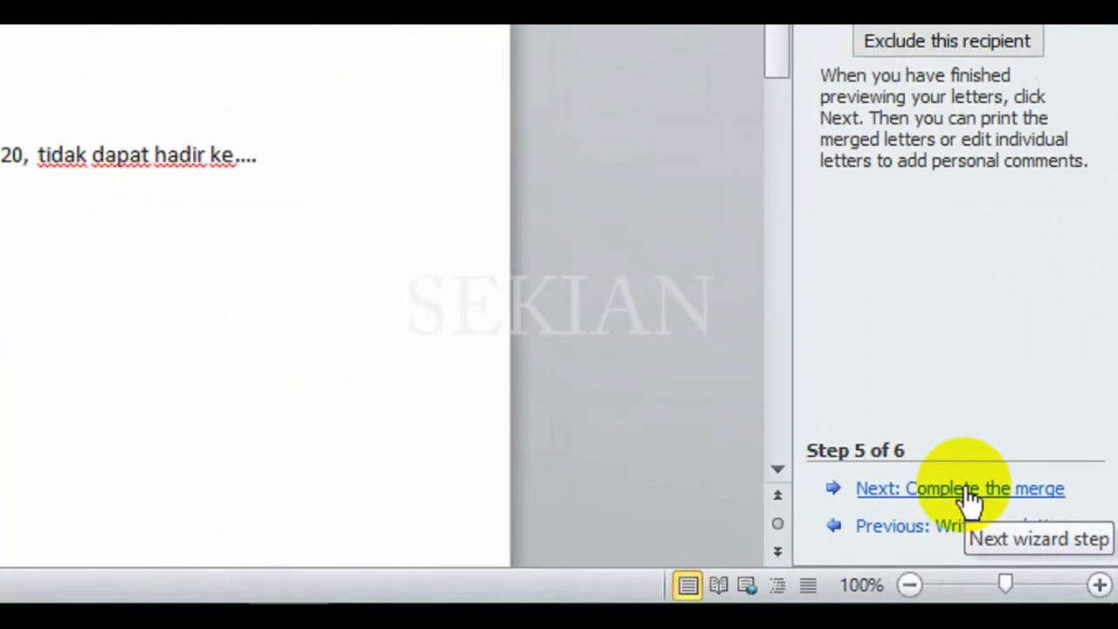
click(968, 492)
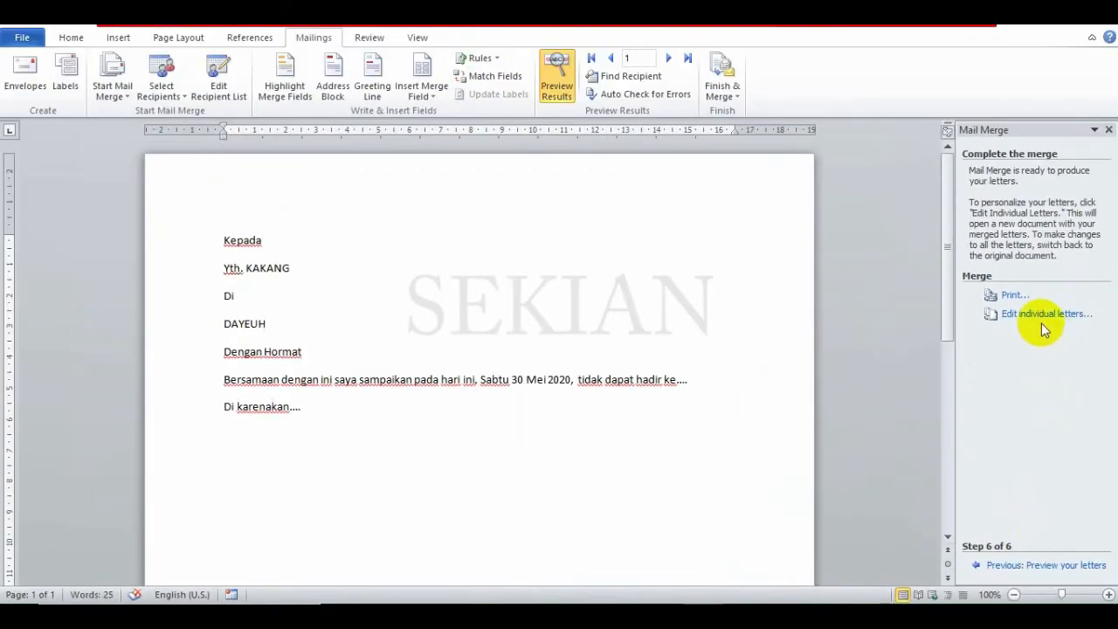